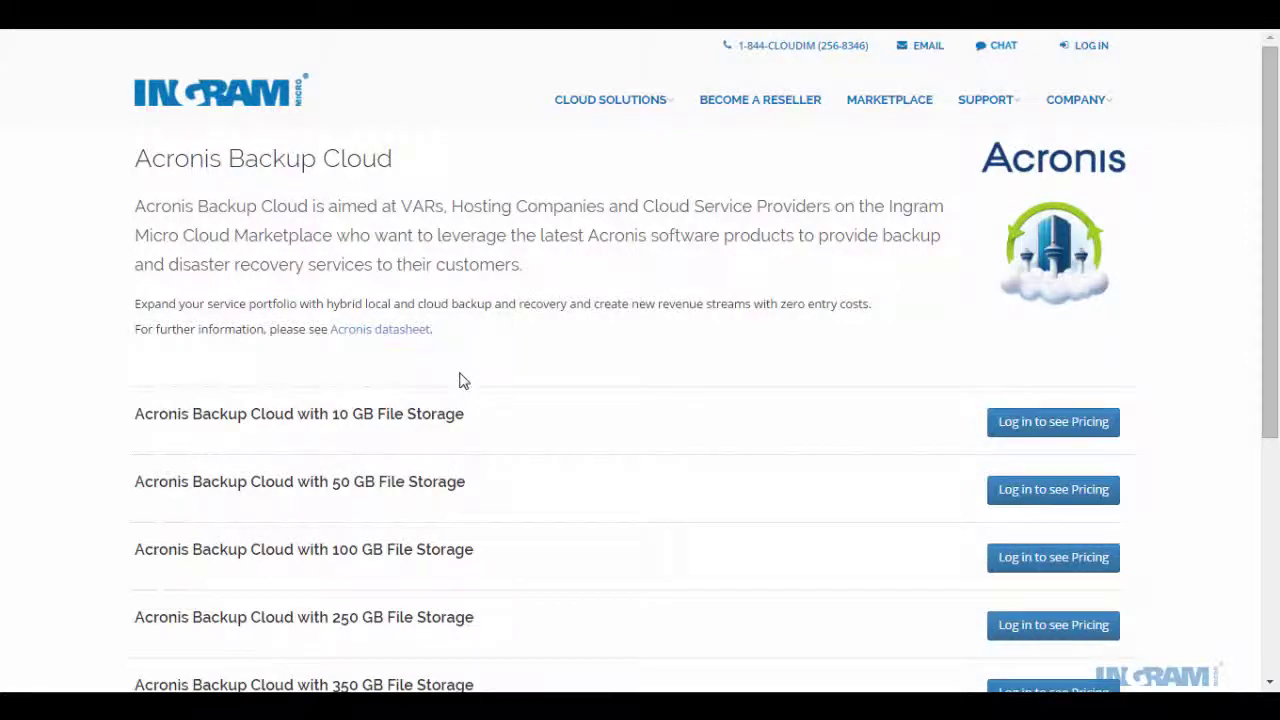
- Log in to the reseller account and proceed with an order for Acronis Backup Cloud with 10 GB File Storage
mouse_move(623, 106)
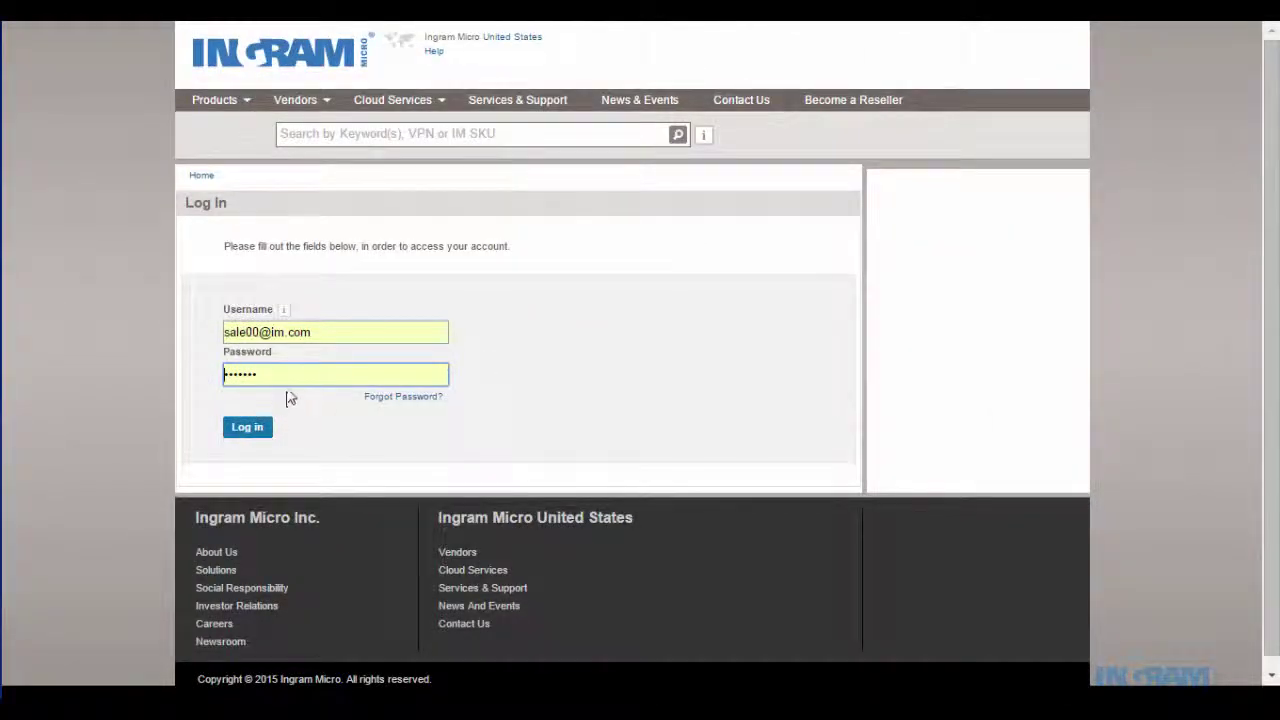
left_click(245, 426)
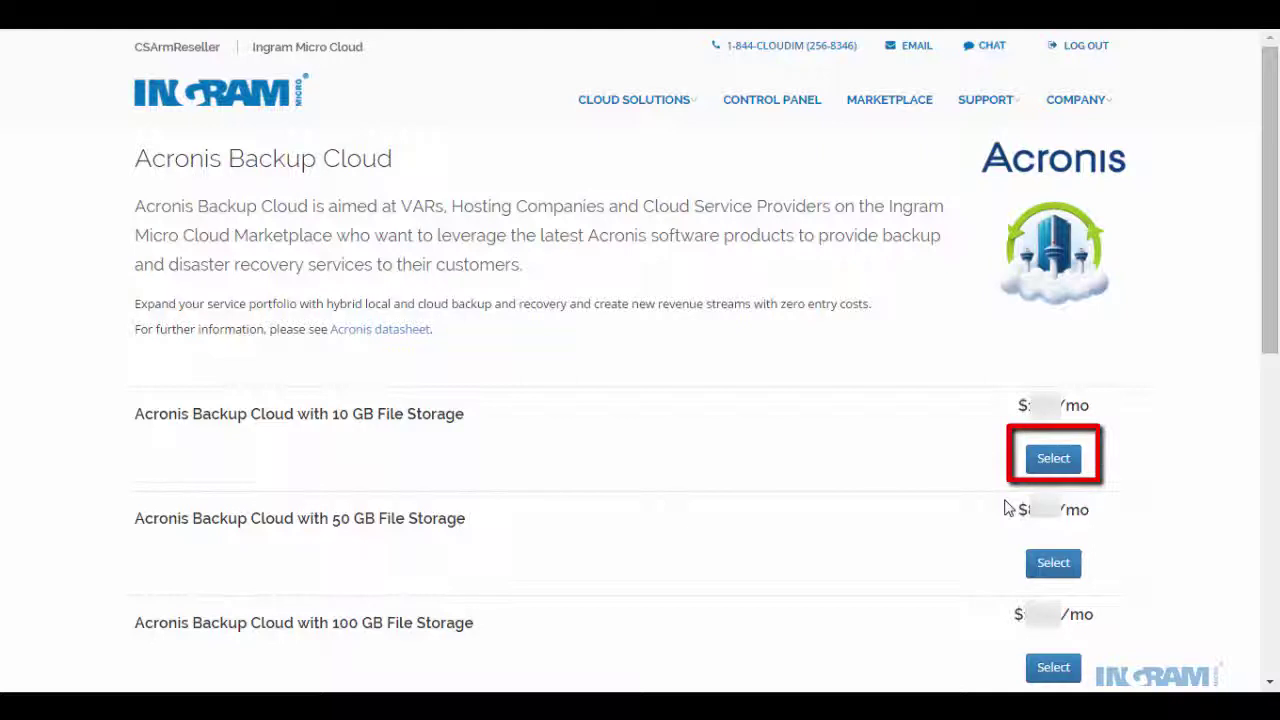
left_click(1053, 458)
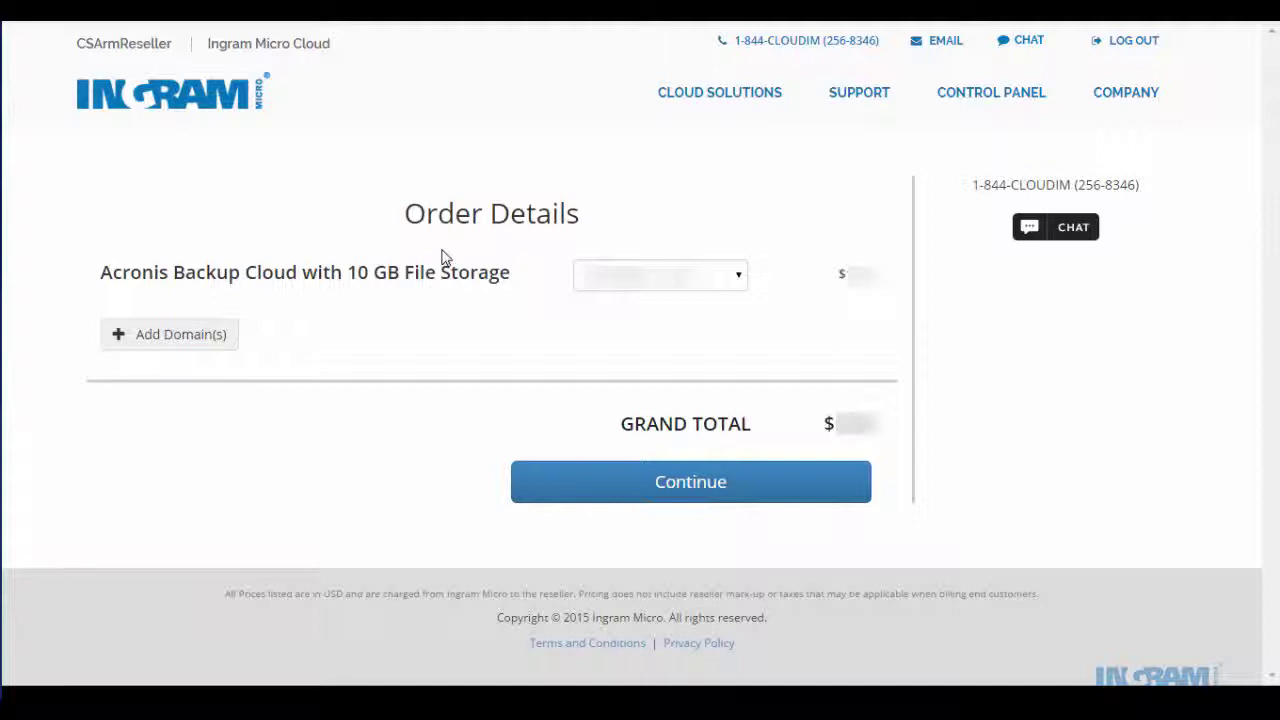
left_click(640, 492)
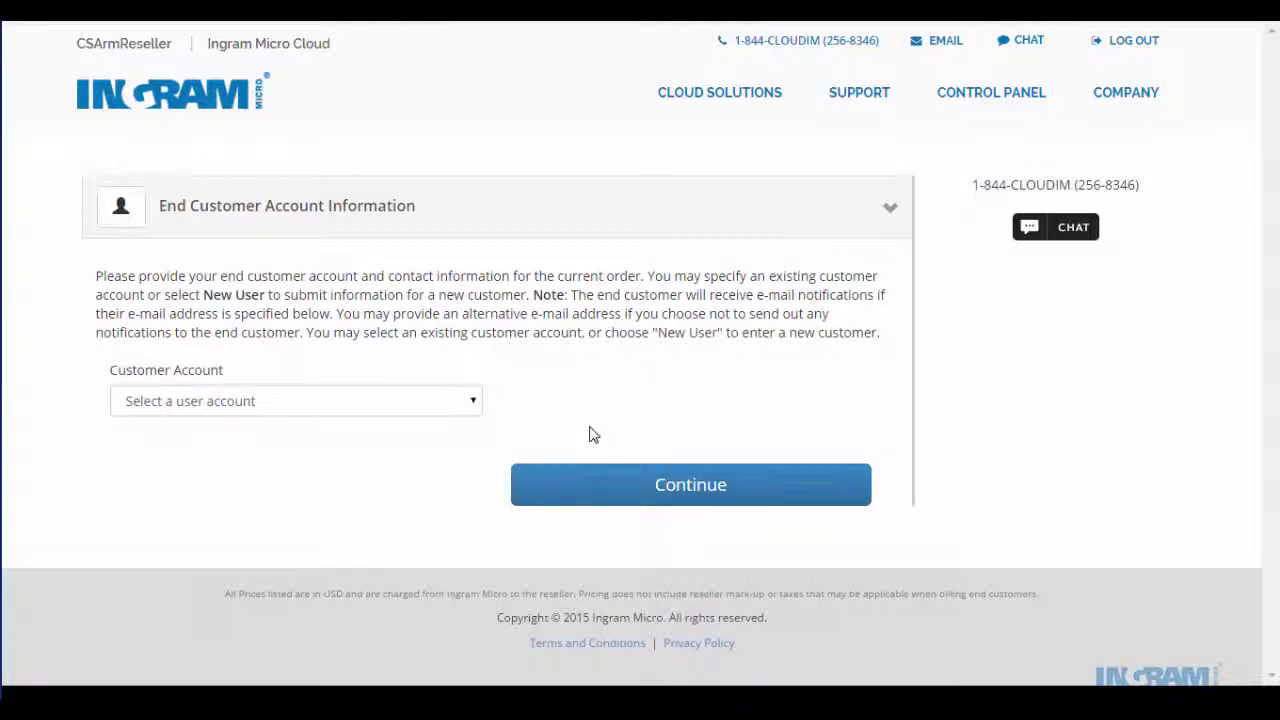
- Choose the end customer account for the order and set the reseller payment method to Check
left_click(446, 405)
left_click(276, 329)
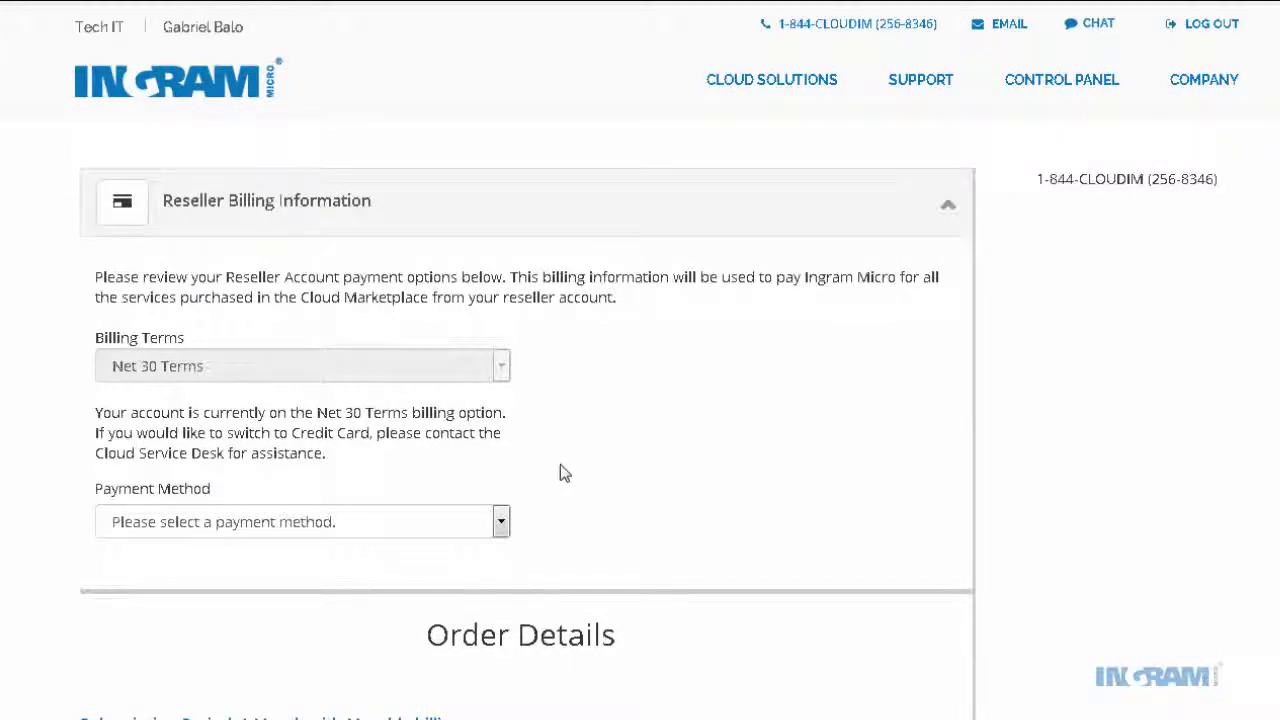
left_click(501, 522)
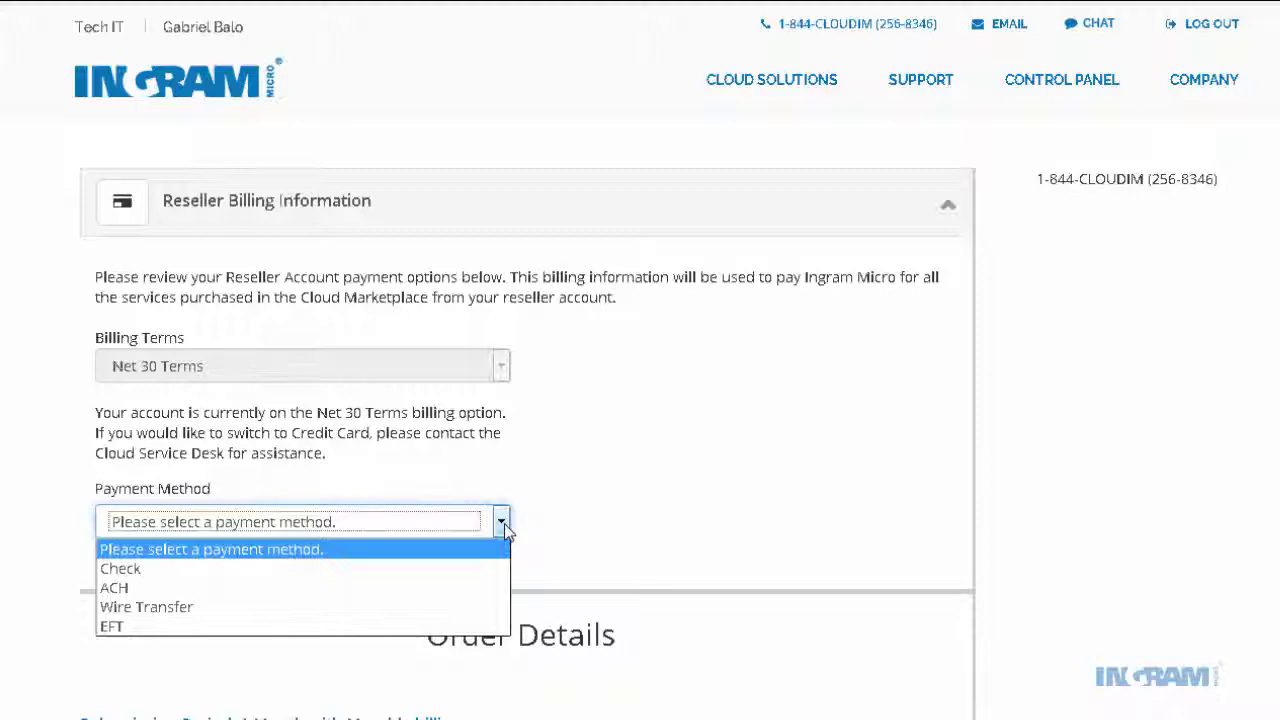
left_click(215, 568)
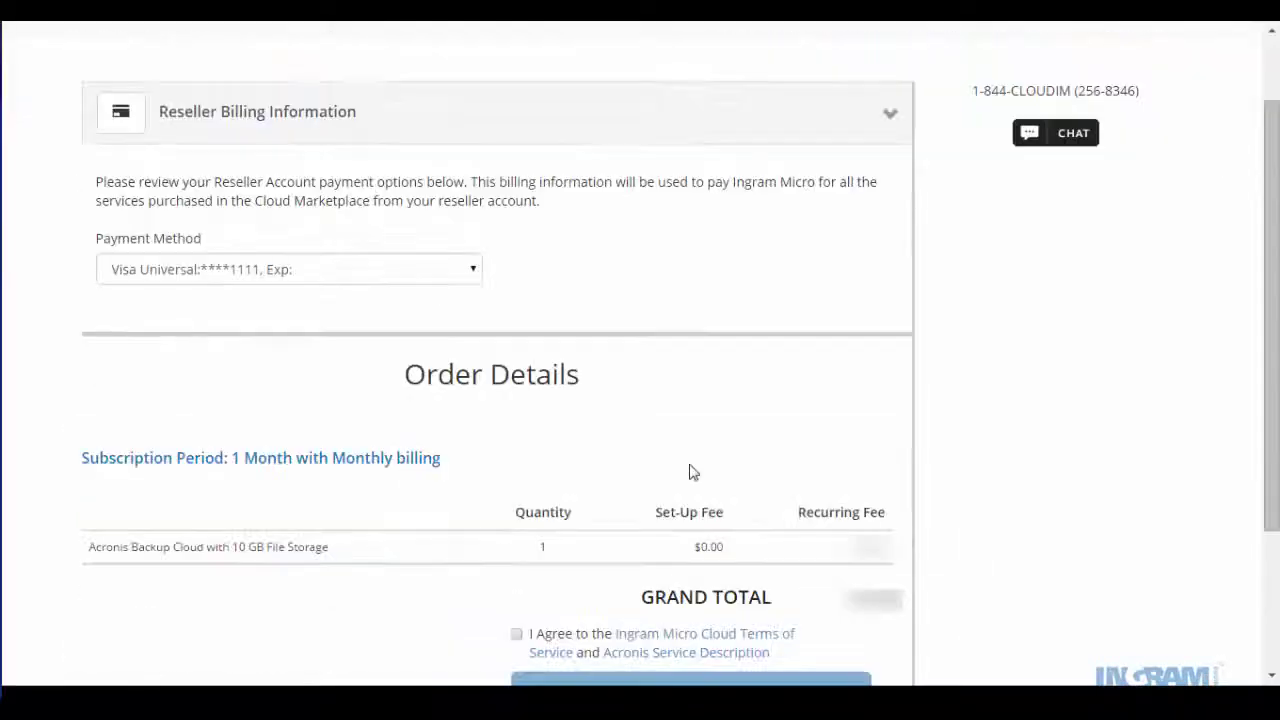
- Agree to the order's terms and review the Ingram Micro Cloud Terms of Service
scroll(689, 471, "down", 2)
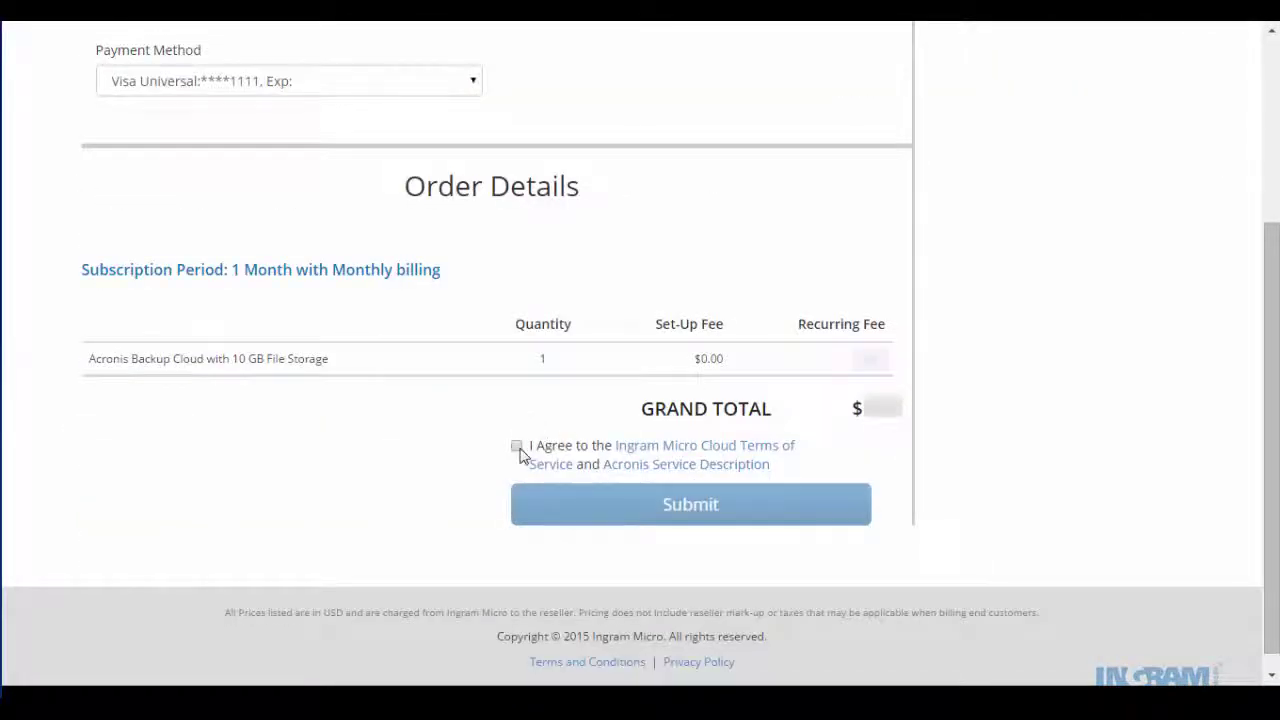
left_click(517, 448)
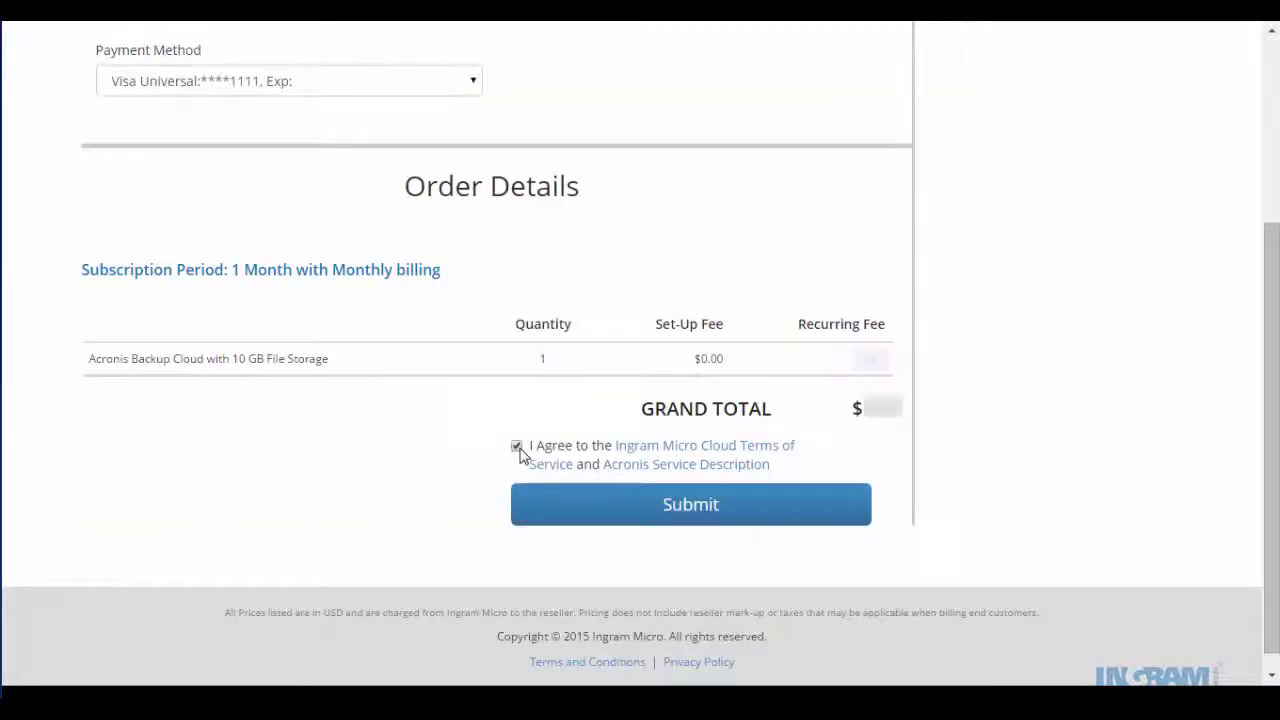
left_click(640, 454)
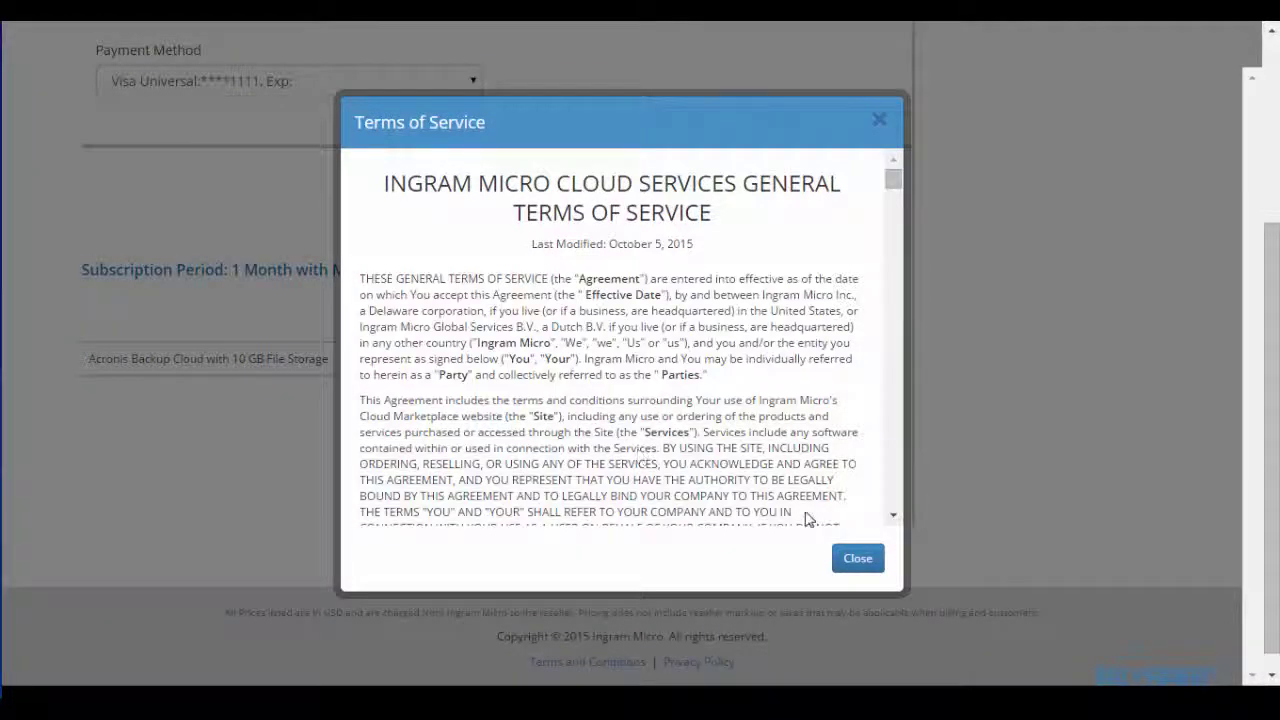
left_click_drag(898, 178, 904, 298)
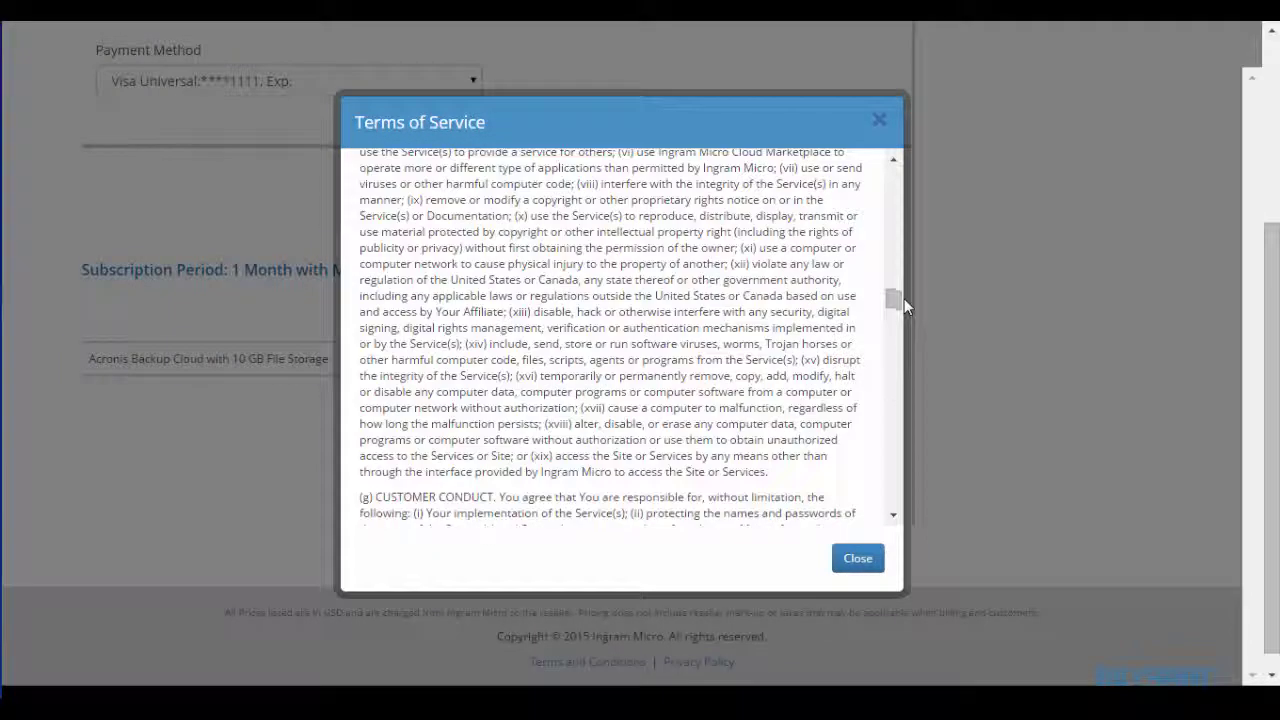
left_click(866, 563)
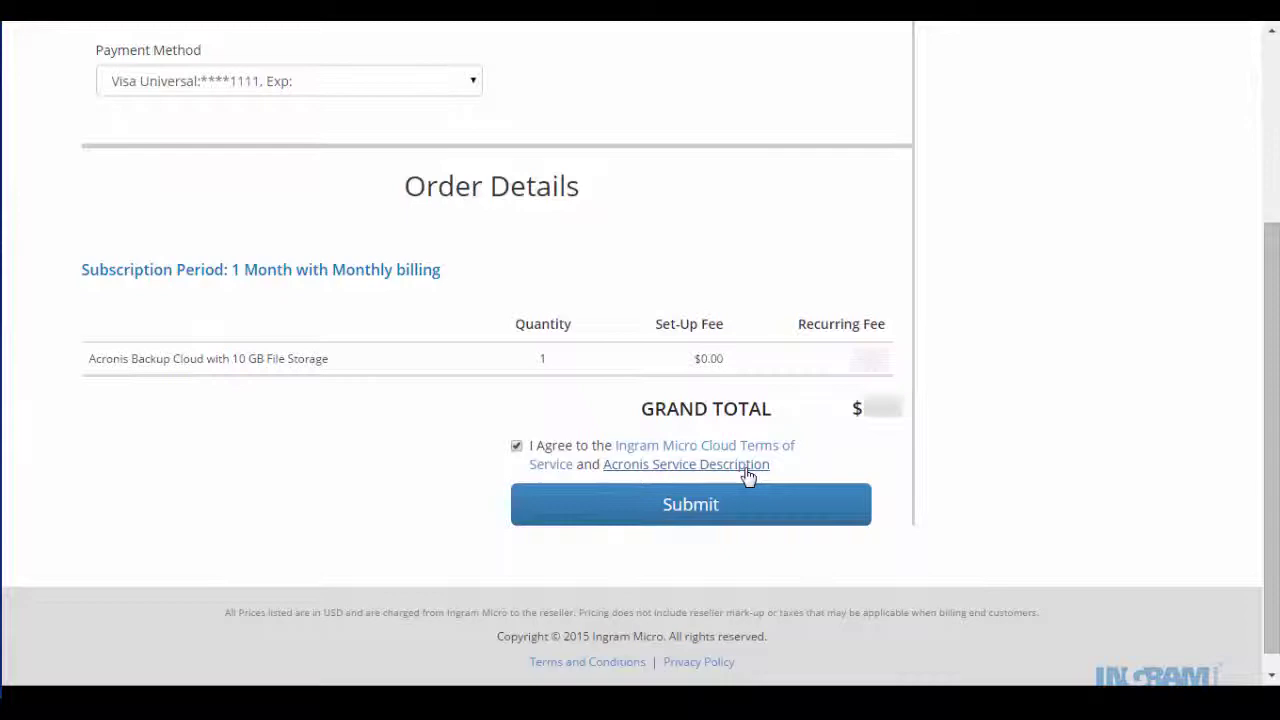
- Review the Acronis Service Description and submit the order
left_click(746, 470)
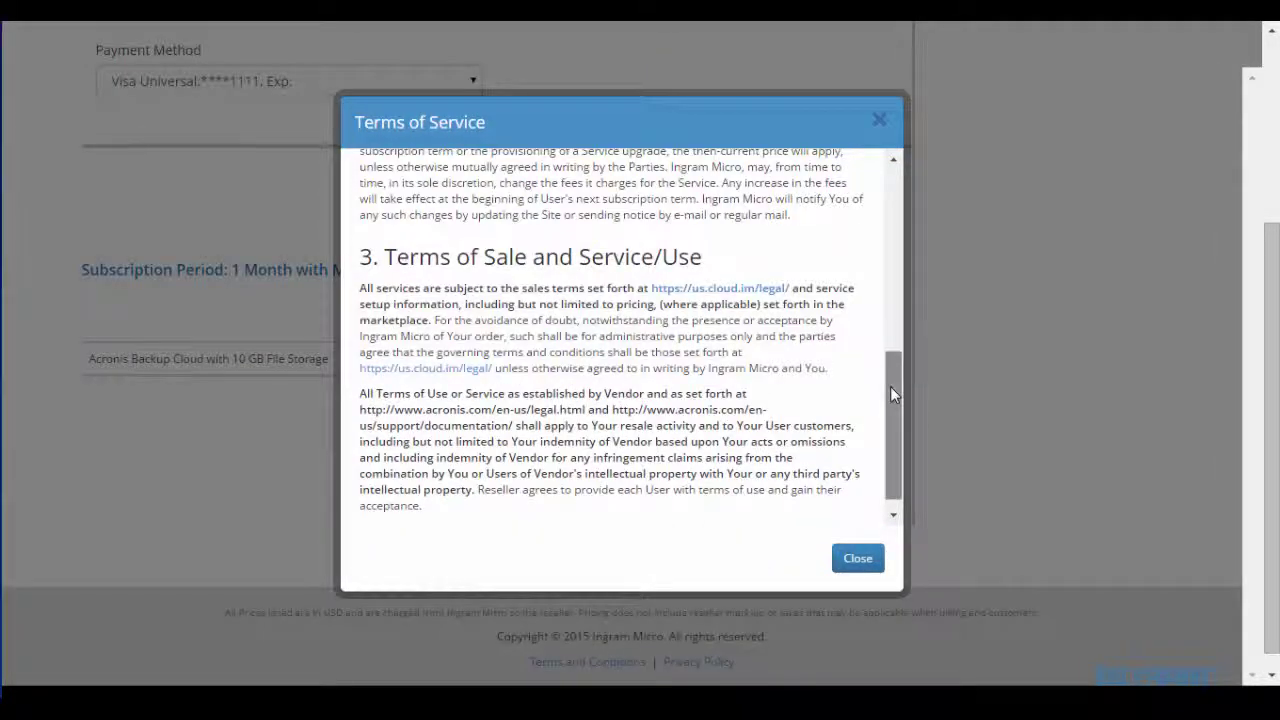
left_click_drag(893, 394, 893, 212)
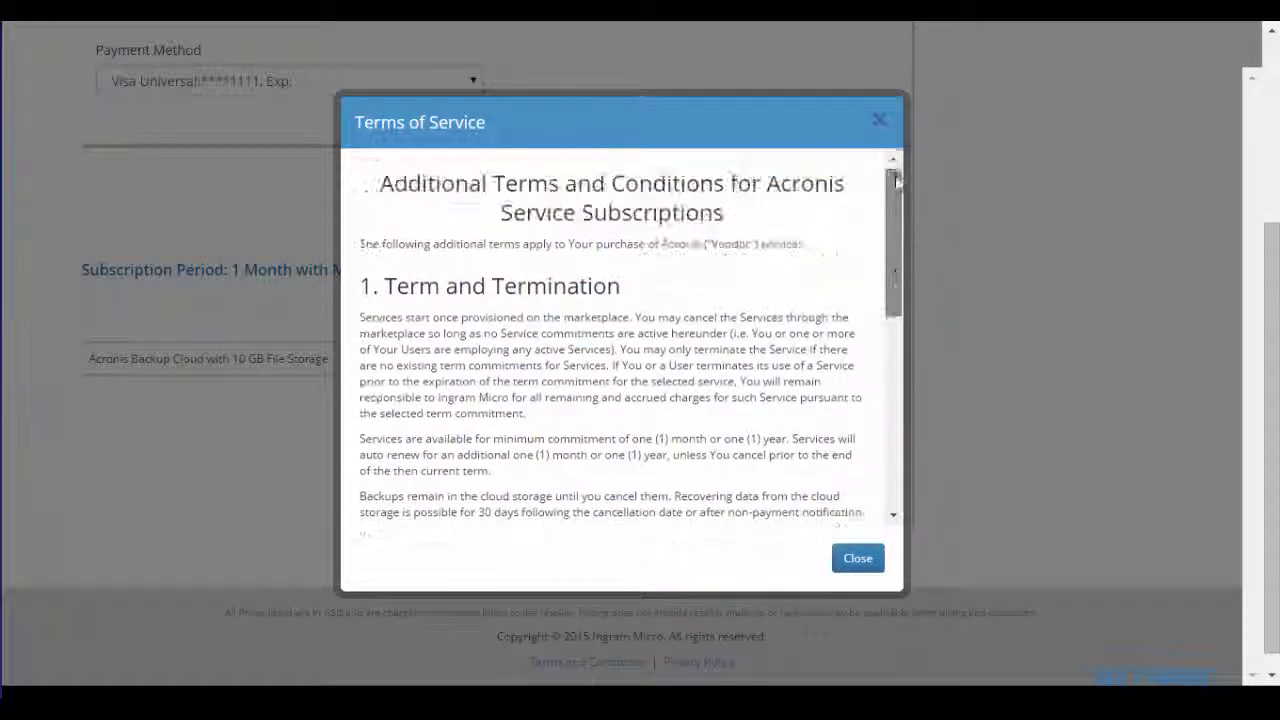
left_click(860, 566)
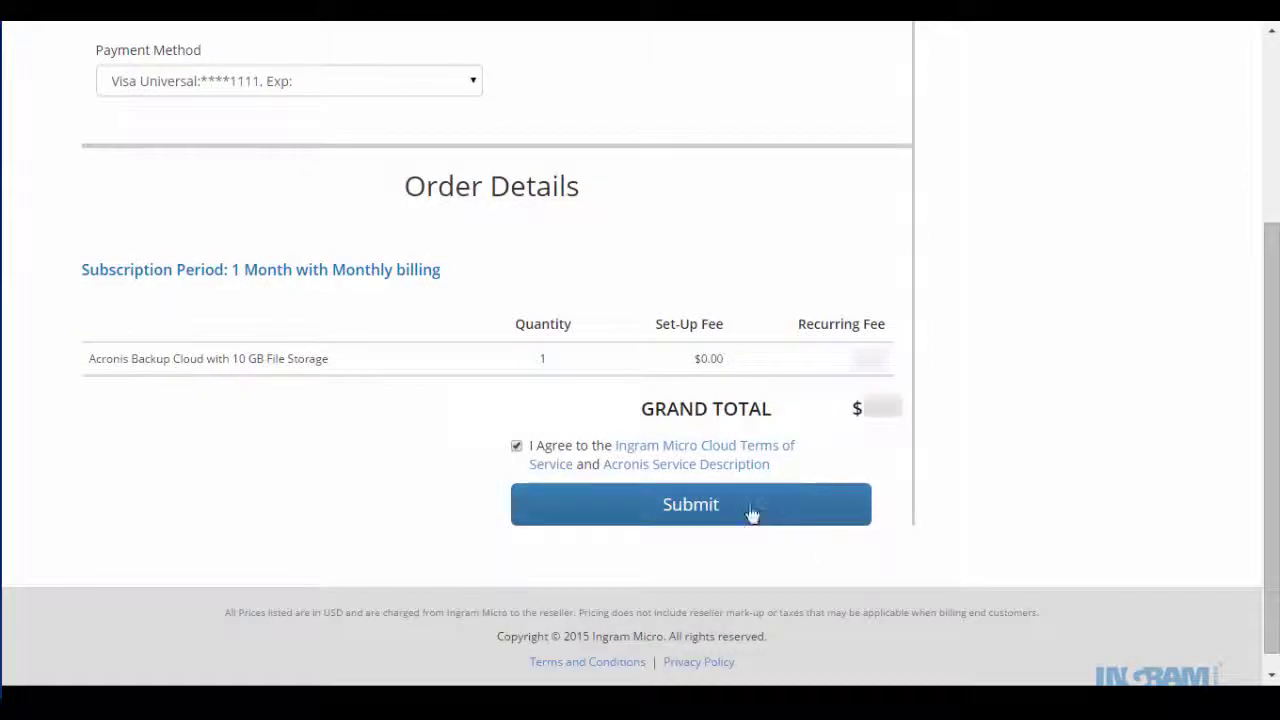
left_click(752, 513)
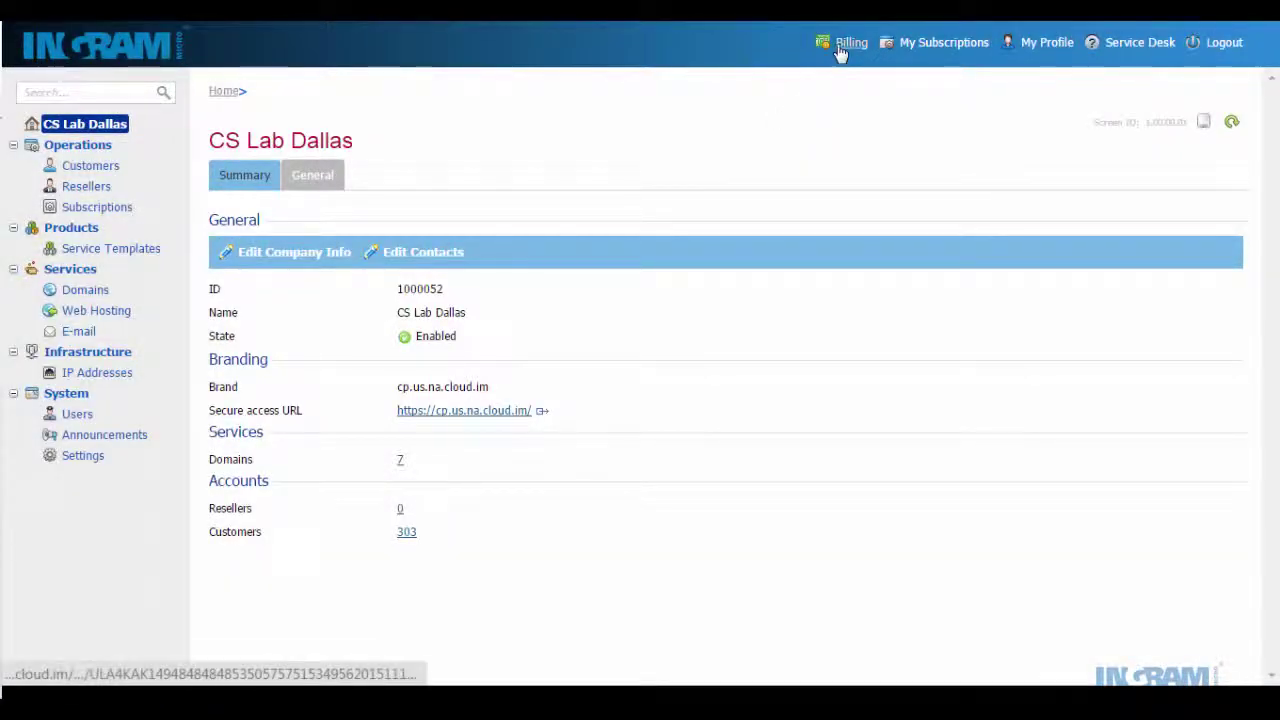
- Switch to billing and examine the customer list, the Acronis subscription and the account of Paul's Pet Shop
left_click(840, 46)
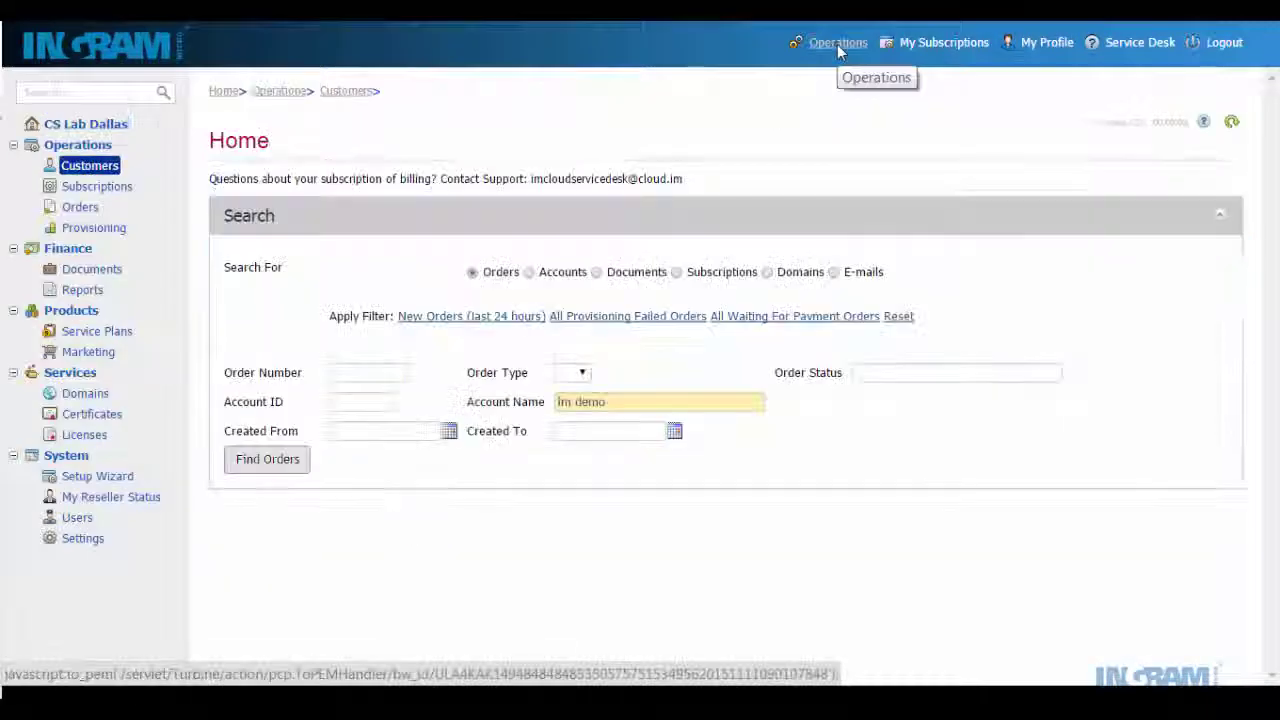
left_click(87, 168)
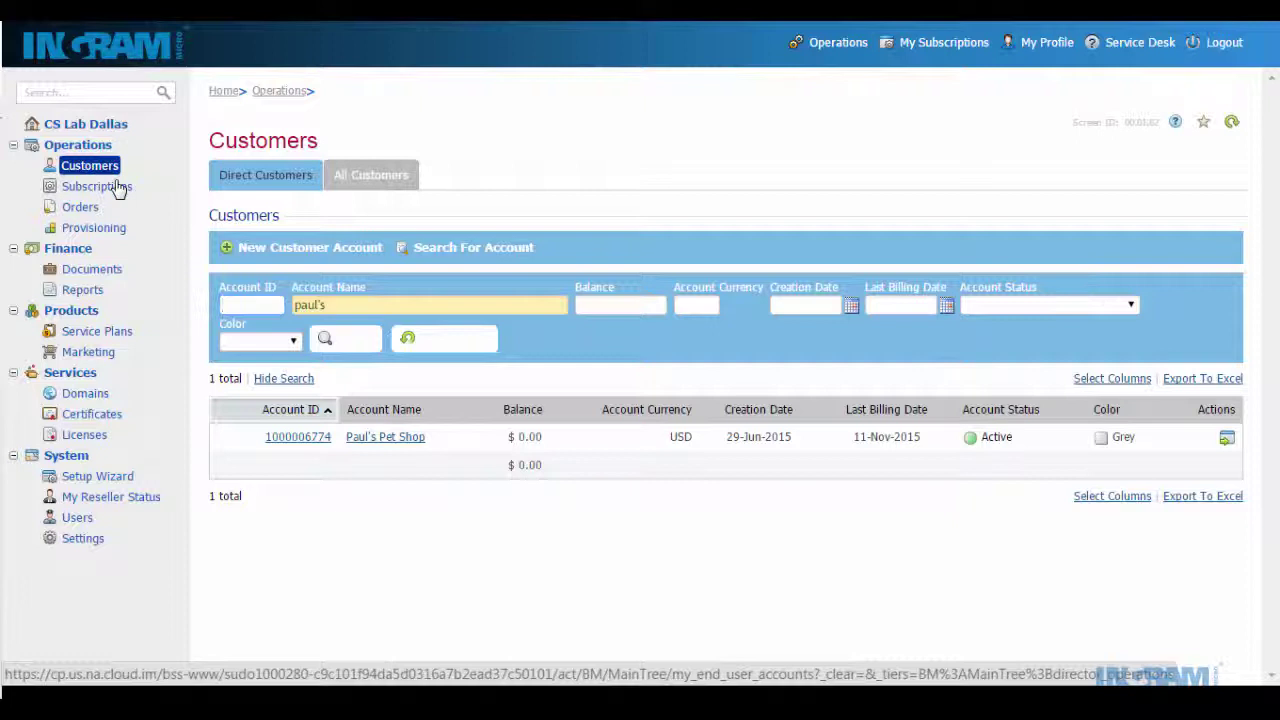
left_click(116, 196)
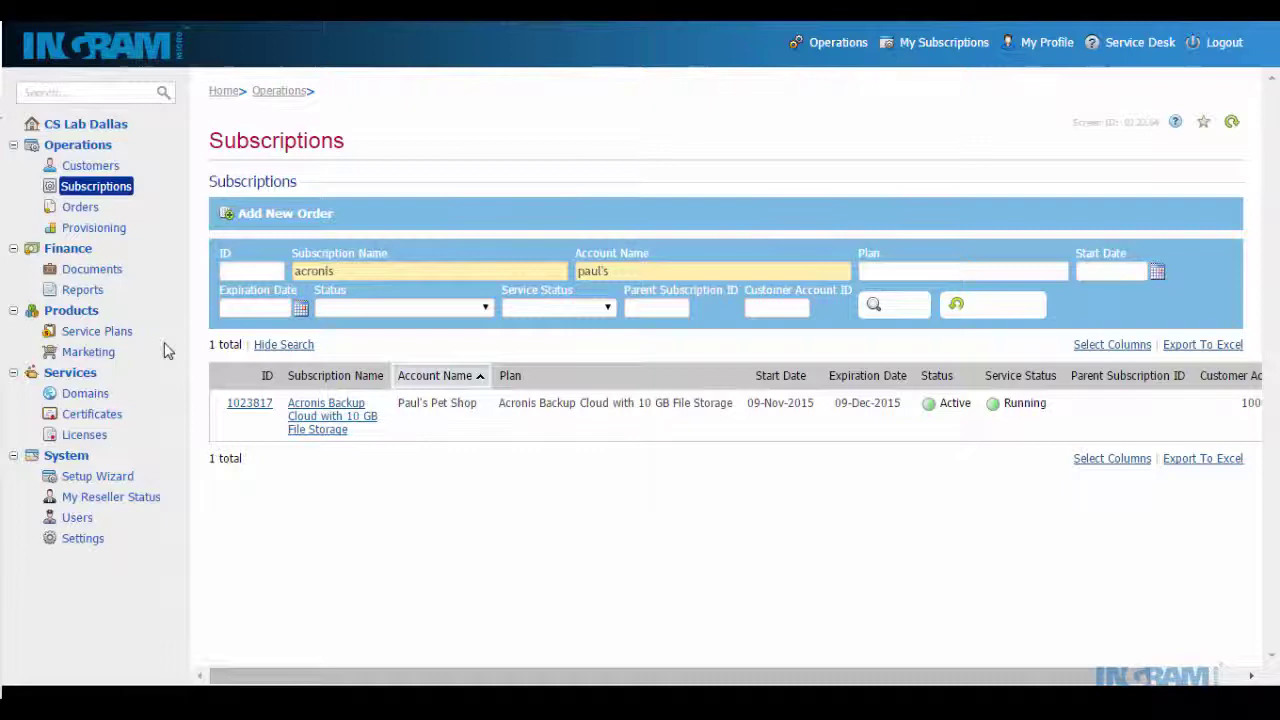
left_click(90, 166)
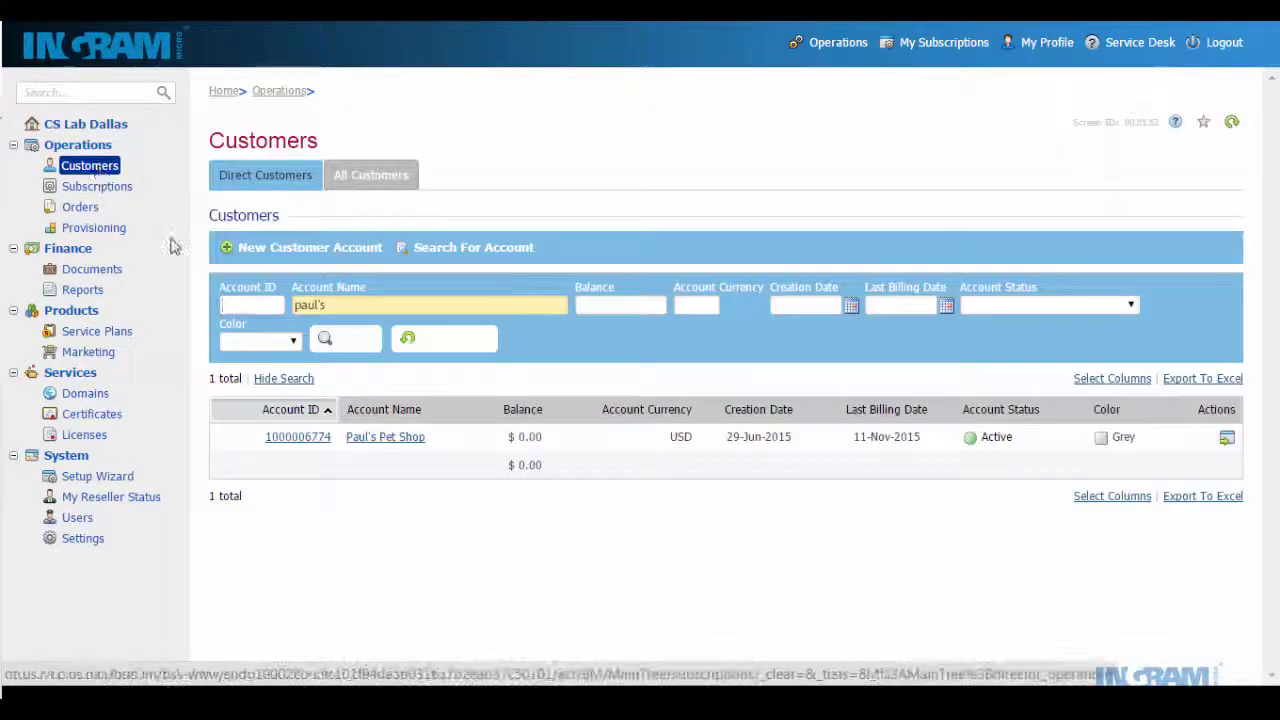
left_click(371, 437)
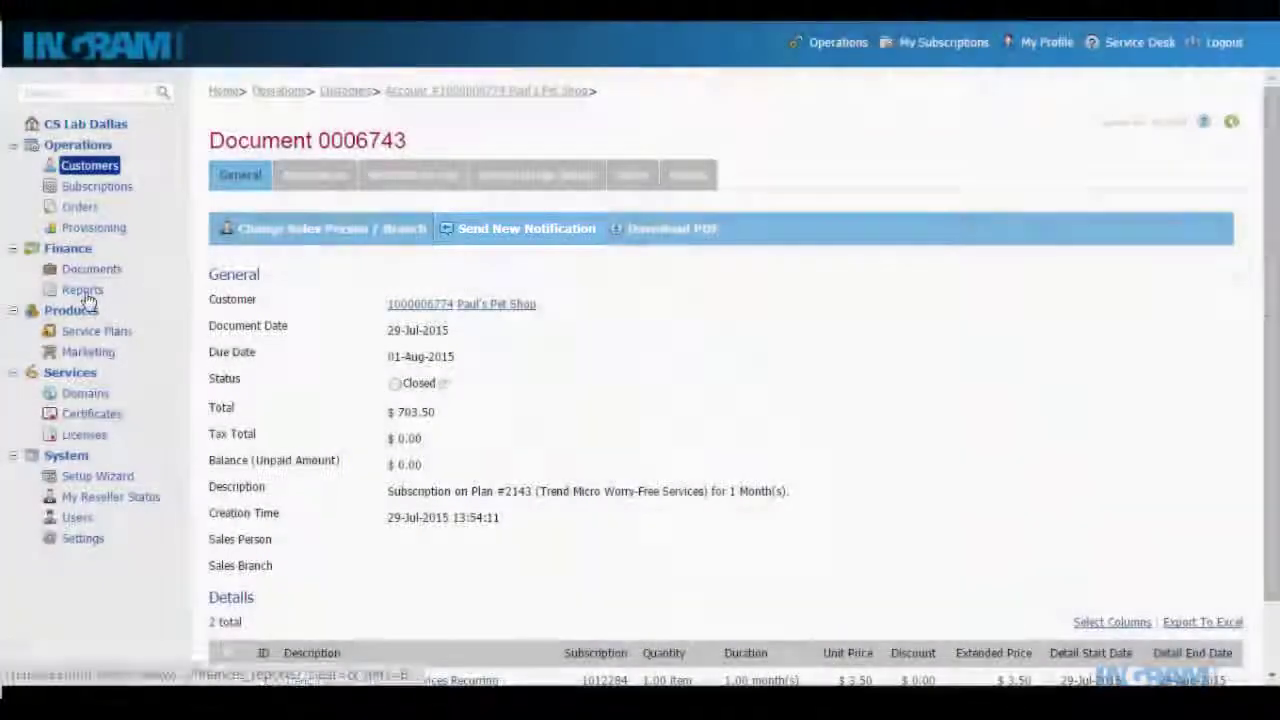
- View the sales details of the Sales and Commissions report and the list of orders for Paul's Pet Shop
left_click(86, 296)
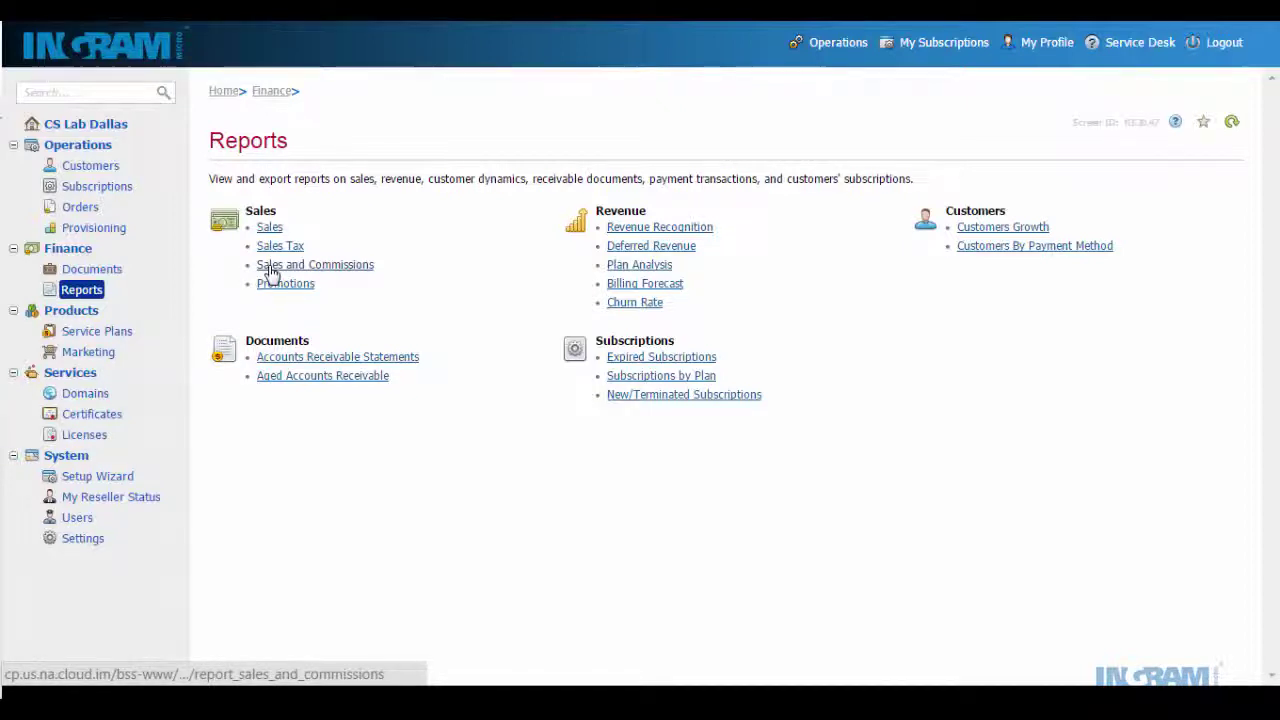
left_click(270, 265)
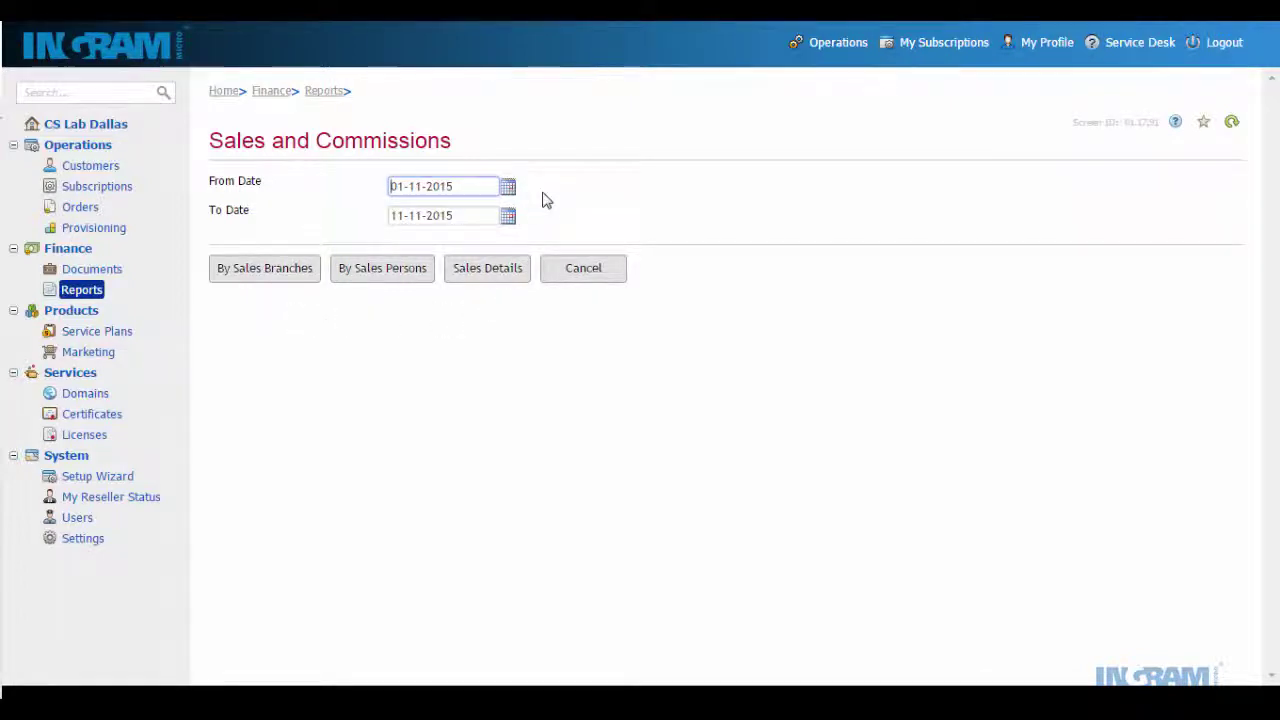
left_click(486, 283)
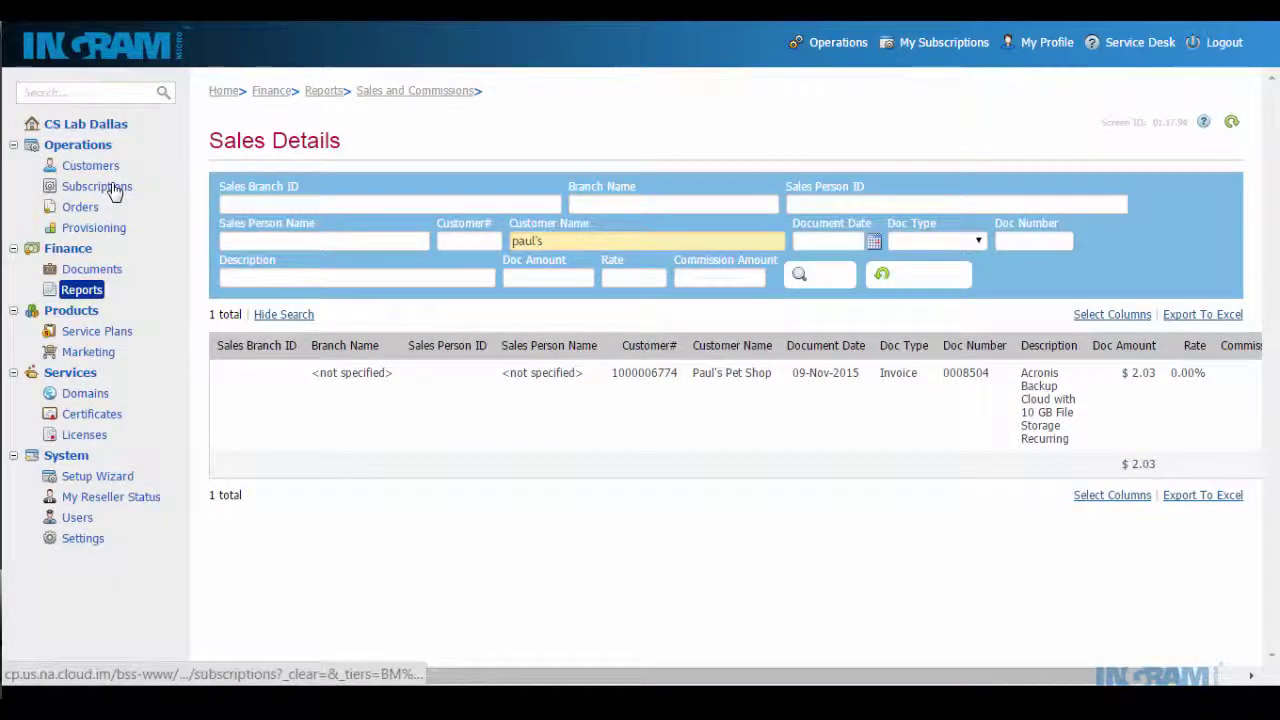
left_click(82, 208)
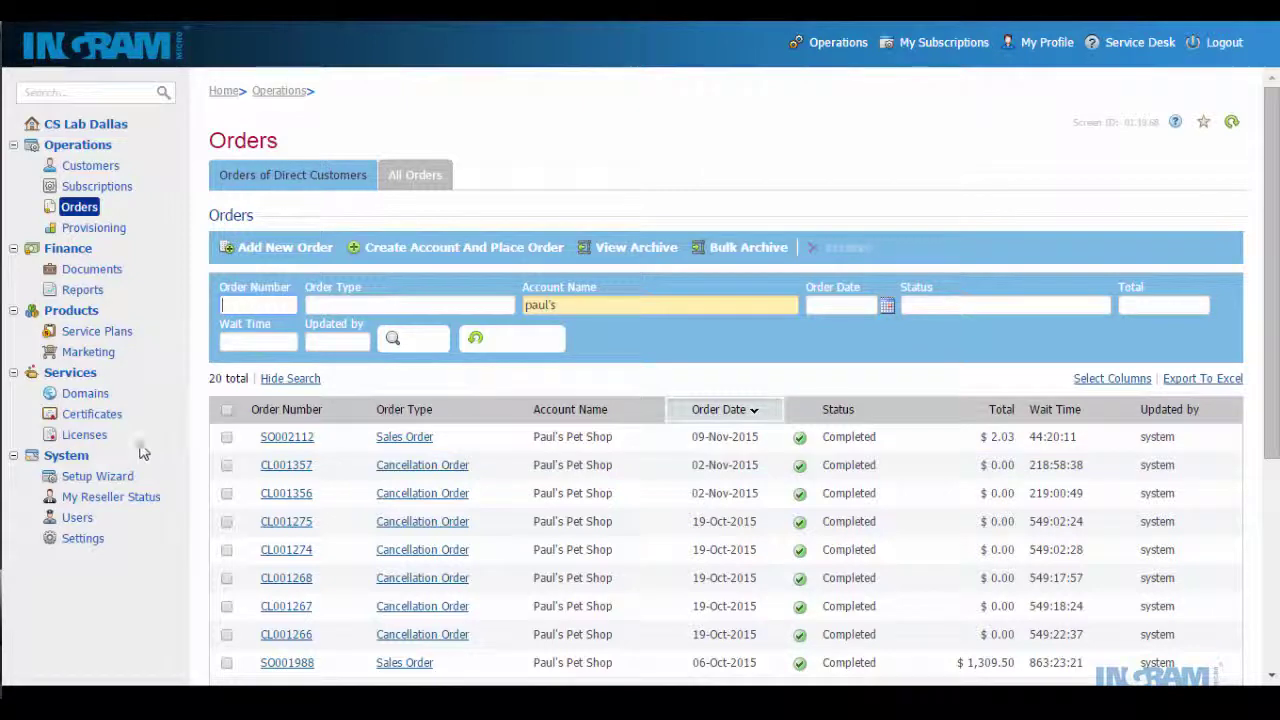
- Open the notification templates in the system settings and filter them by the template name acronis
left_click(83, 540)
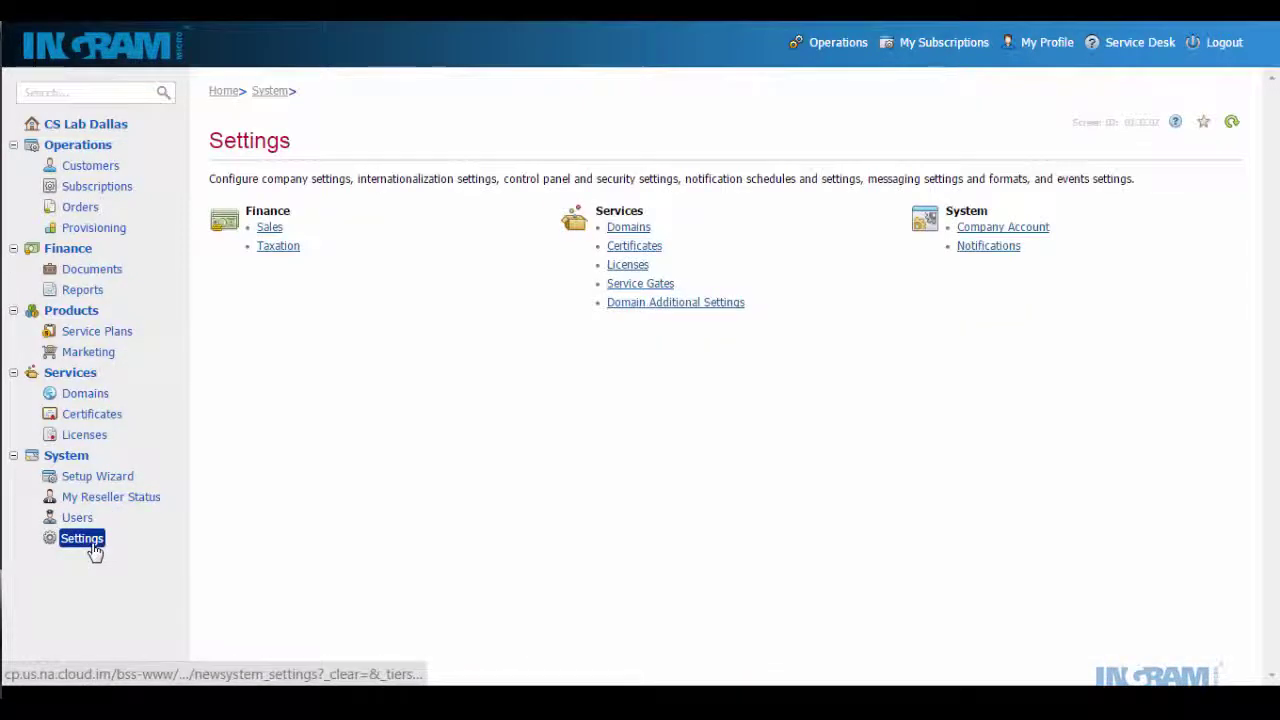
left_click(986, 248)
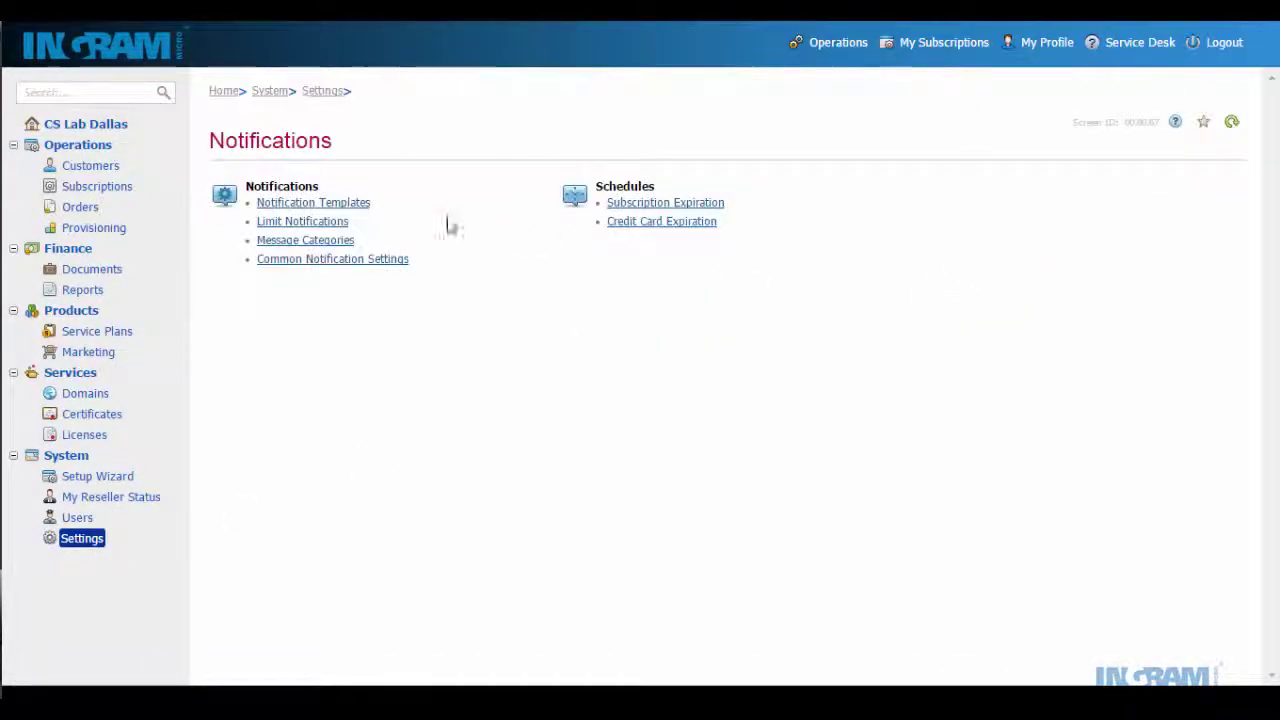
left_click(358, 205)
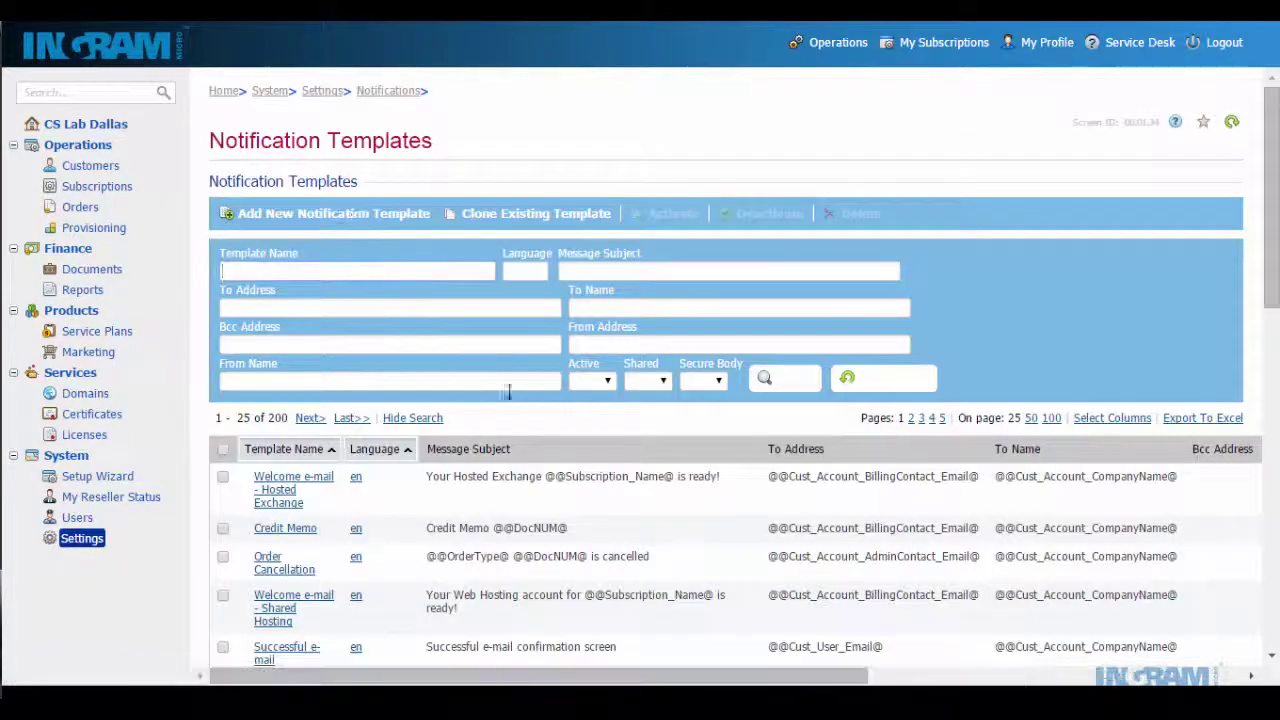
scroll(508, 420, "down", 3)
scroll(508, 420, "down", 3)
scroll(505, 415, "up", 6)
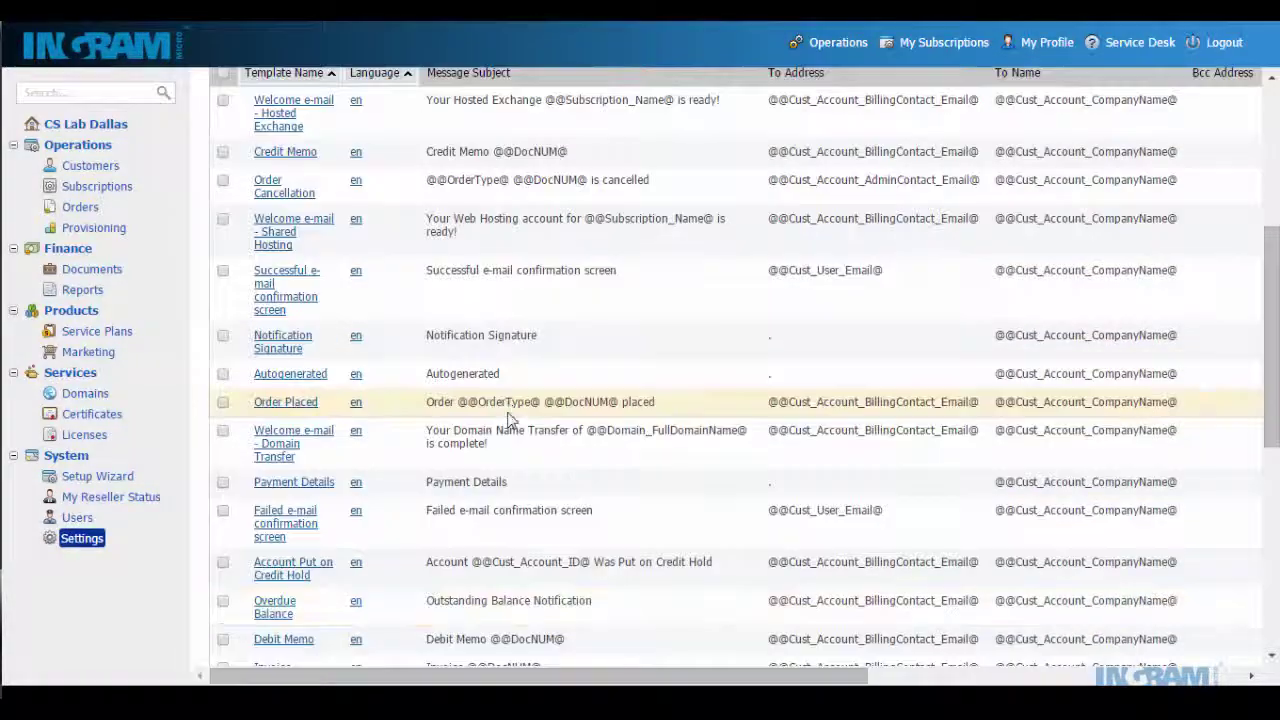
left_click(375, 267)
type("acronis")
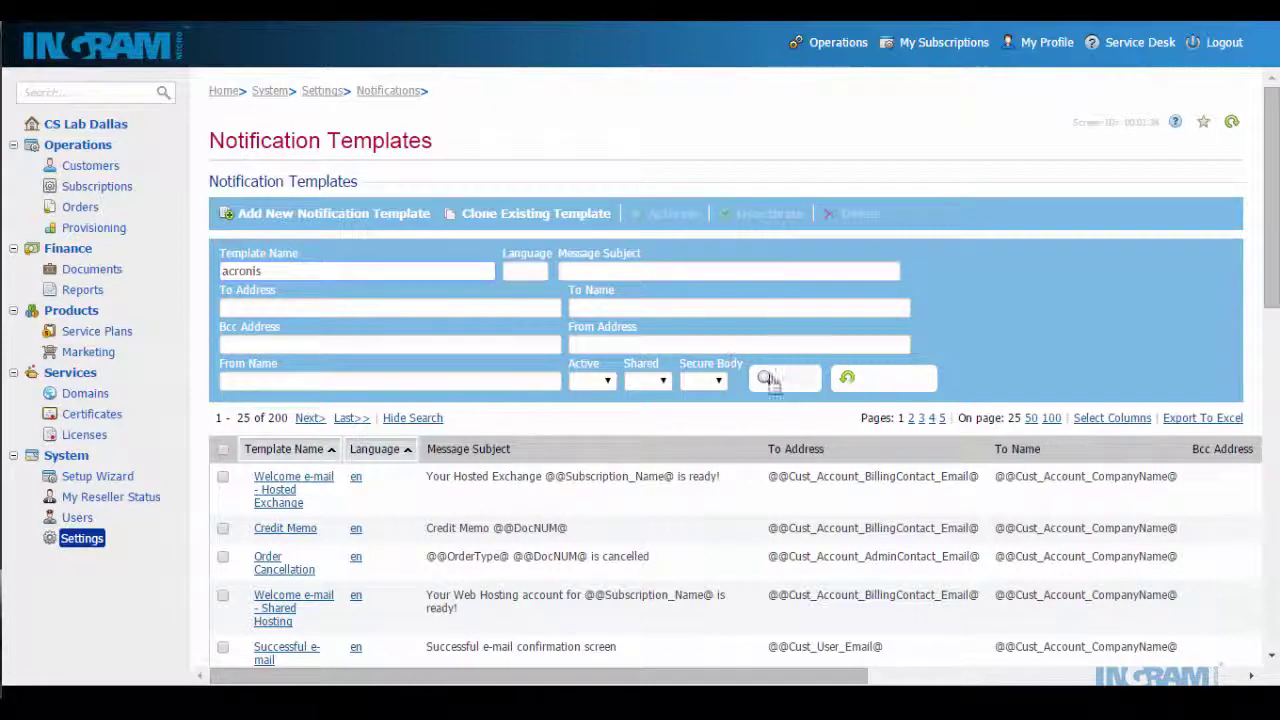
left_click(770, 378)
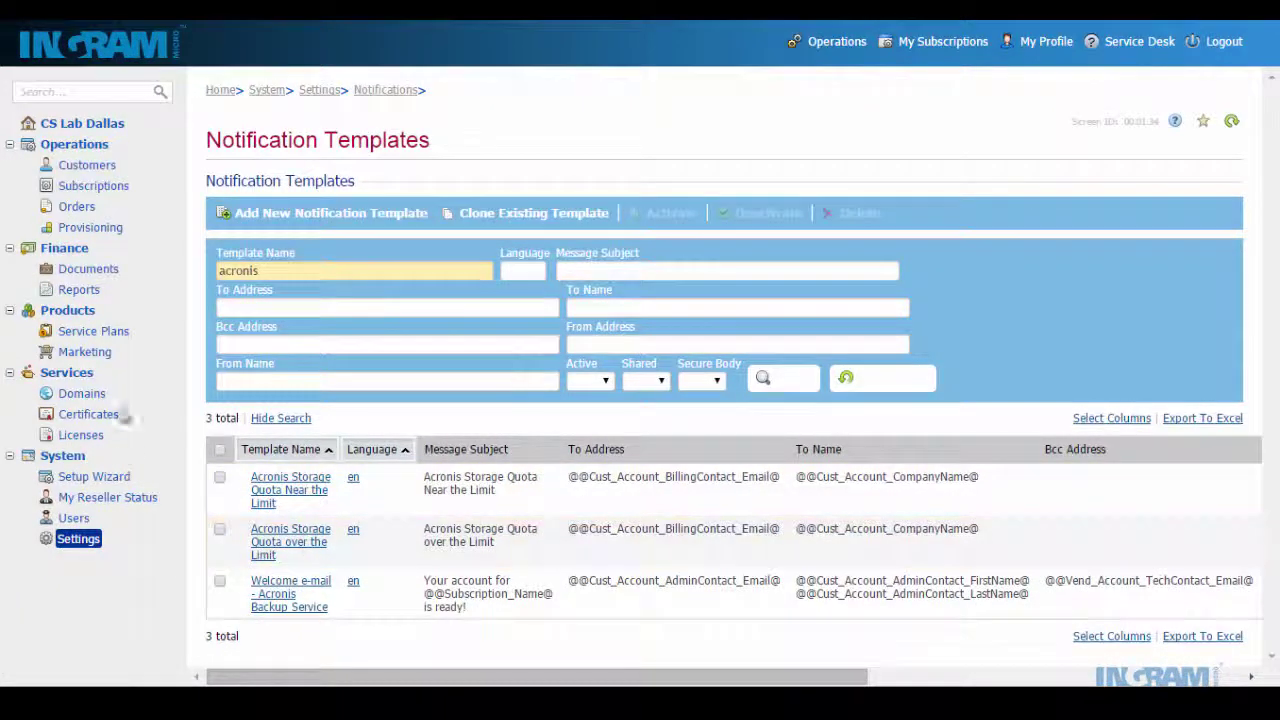
- Open the Paul's Pet Shop customer control panel with the Acronis Backup Cloud with 10 GB File Storage subscription selected
left_click(89, 168)
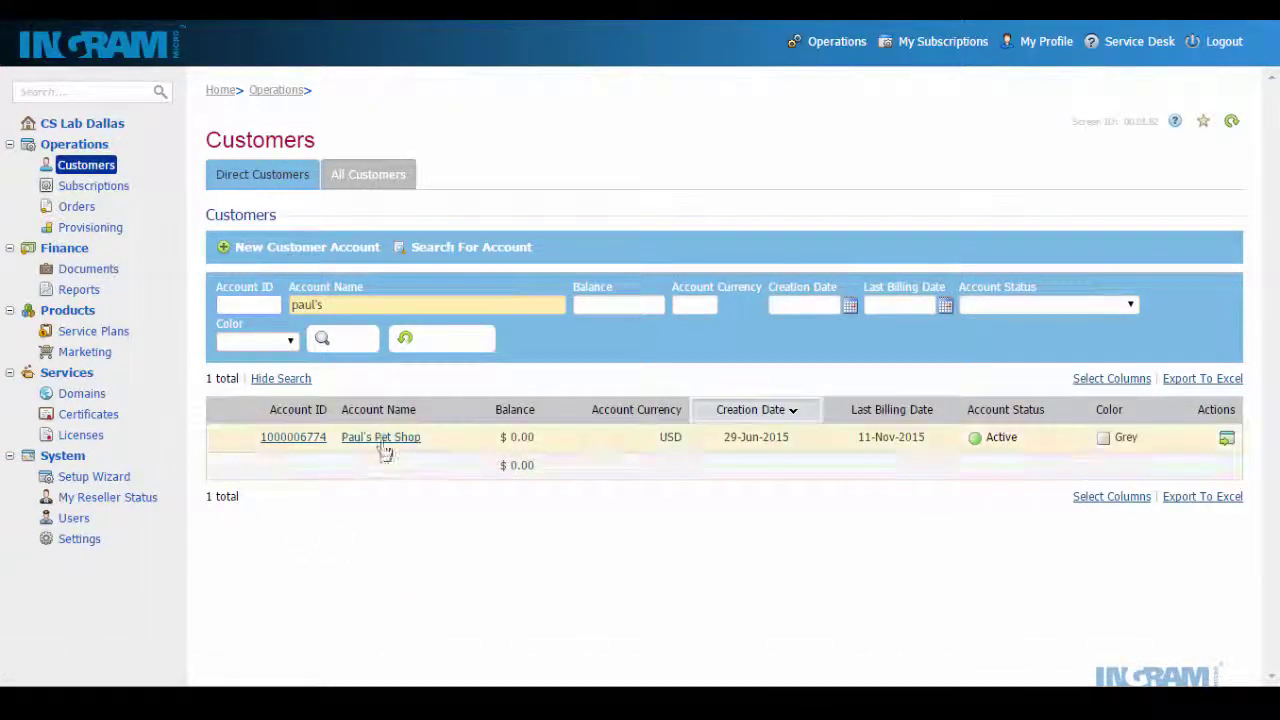
left_click(381, 437)
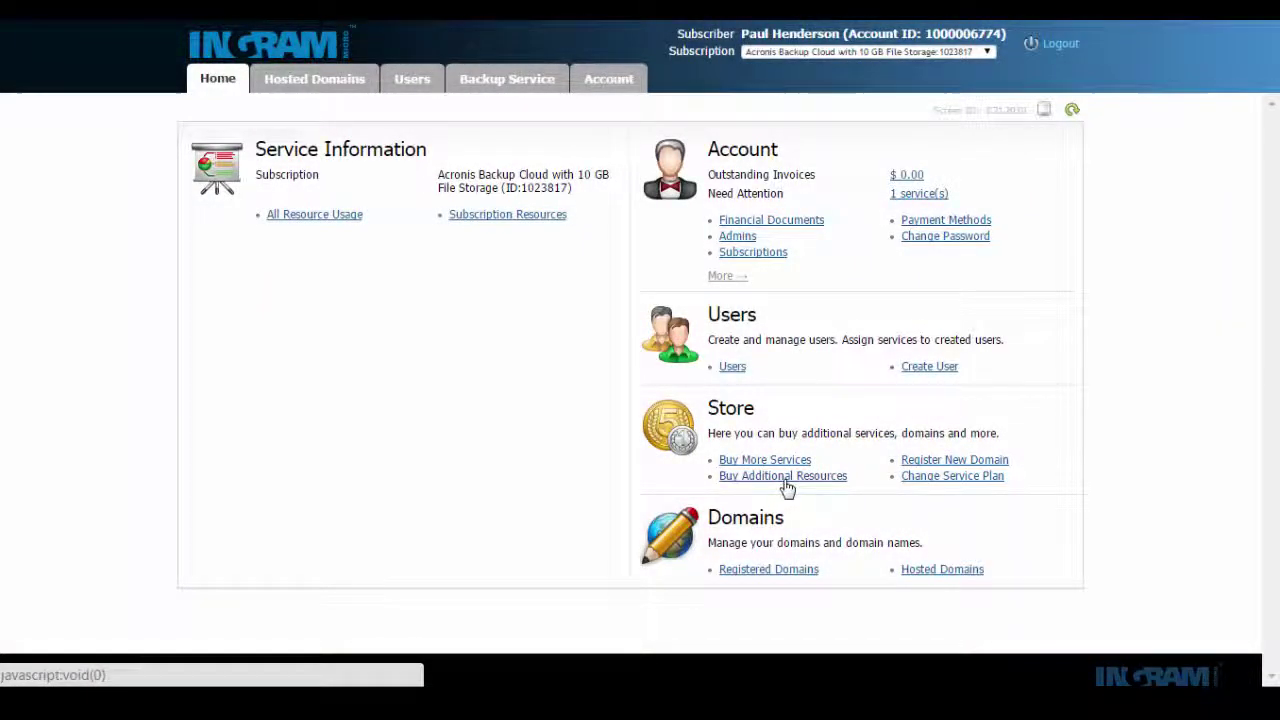
left_click(788, 52)
left_click(786, 66)
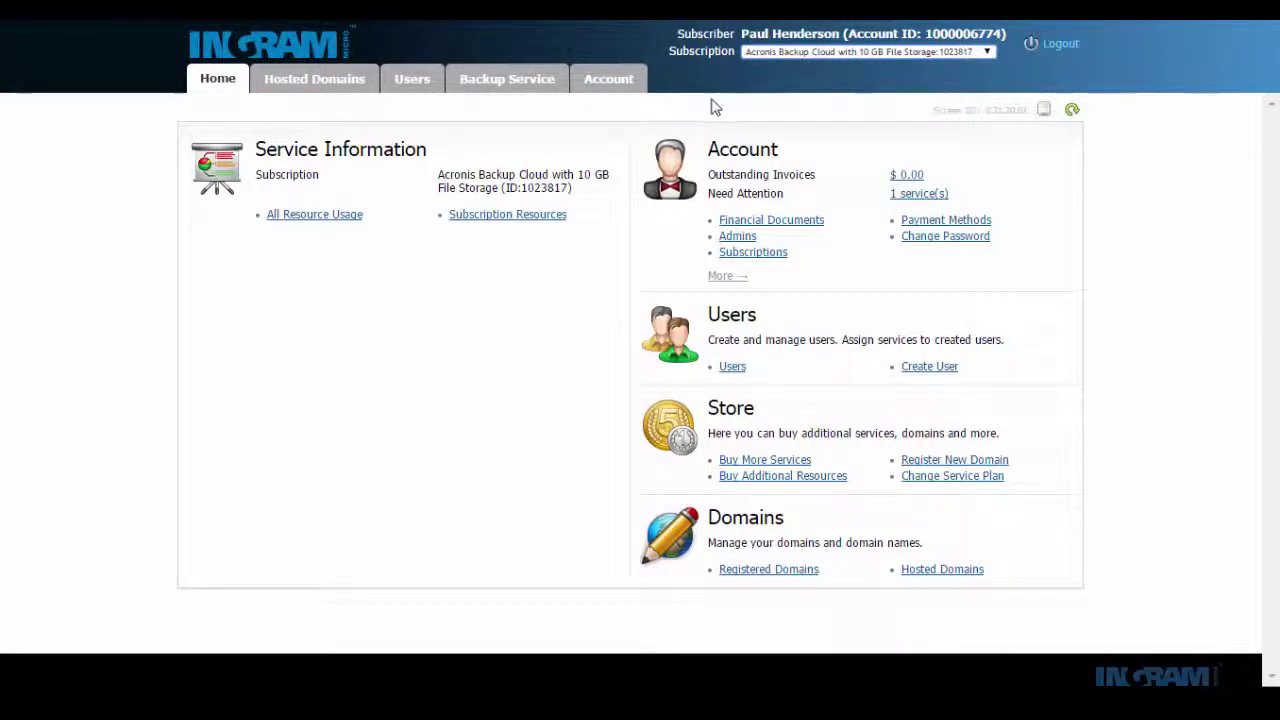
- Open the backup management console for the customer's backup service and start adding a machine
left_click(511, 93)
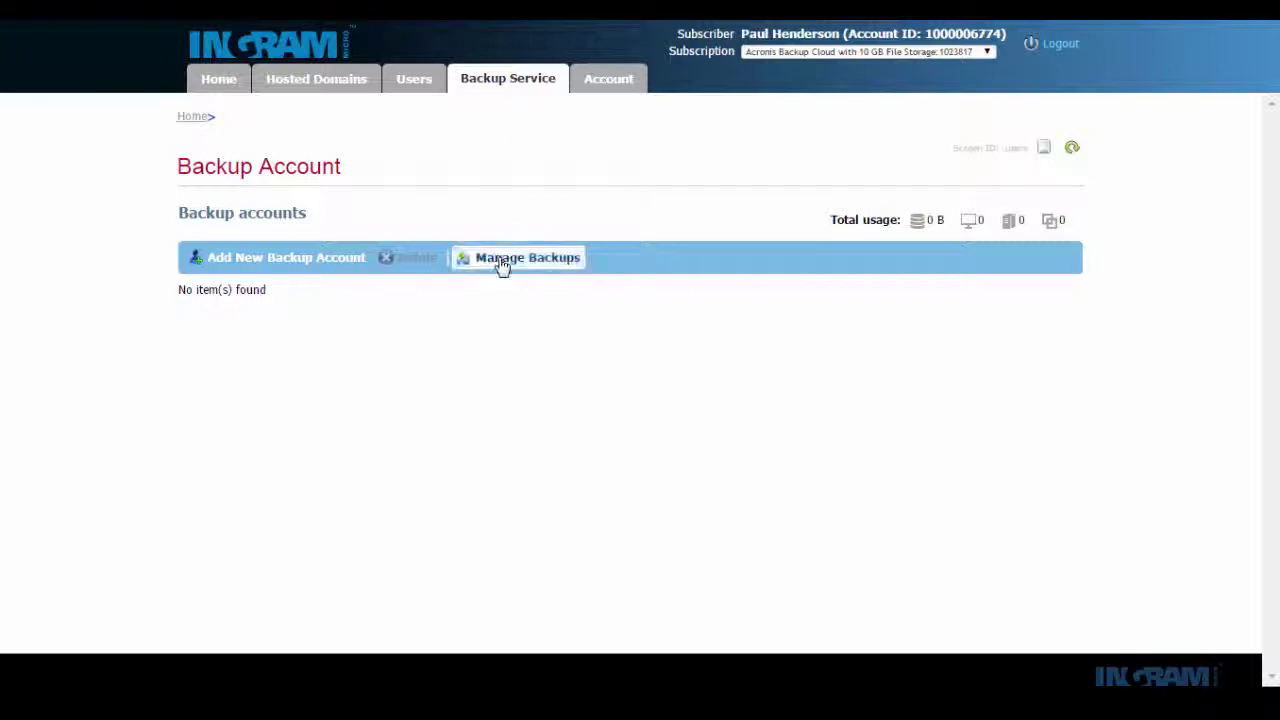
left_click(502, 262)
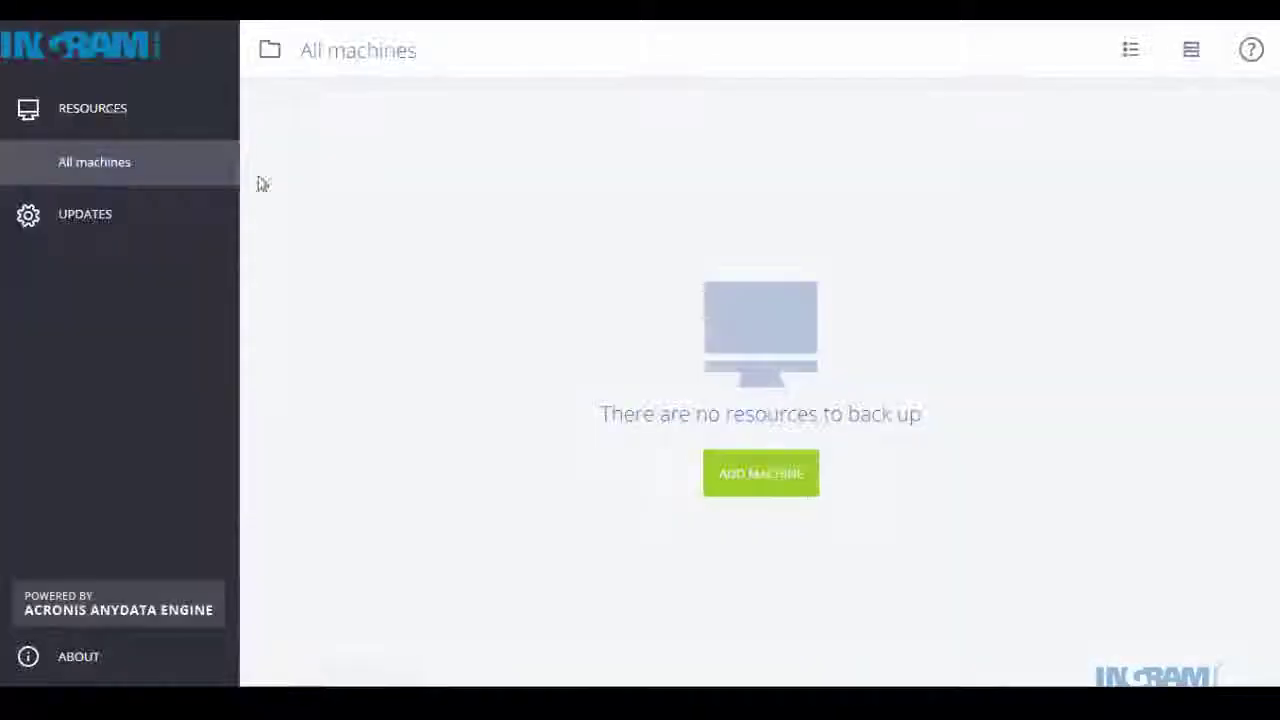
left_click(795, 470)
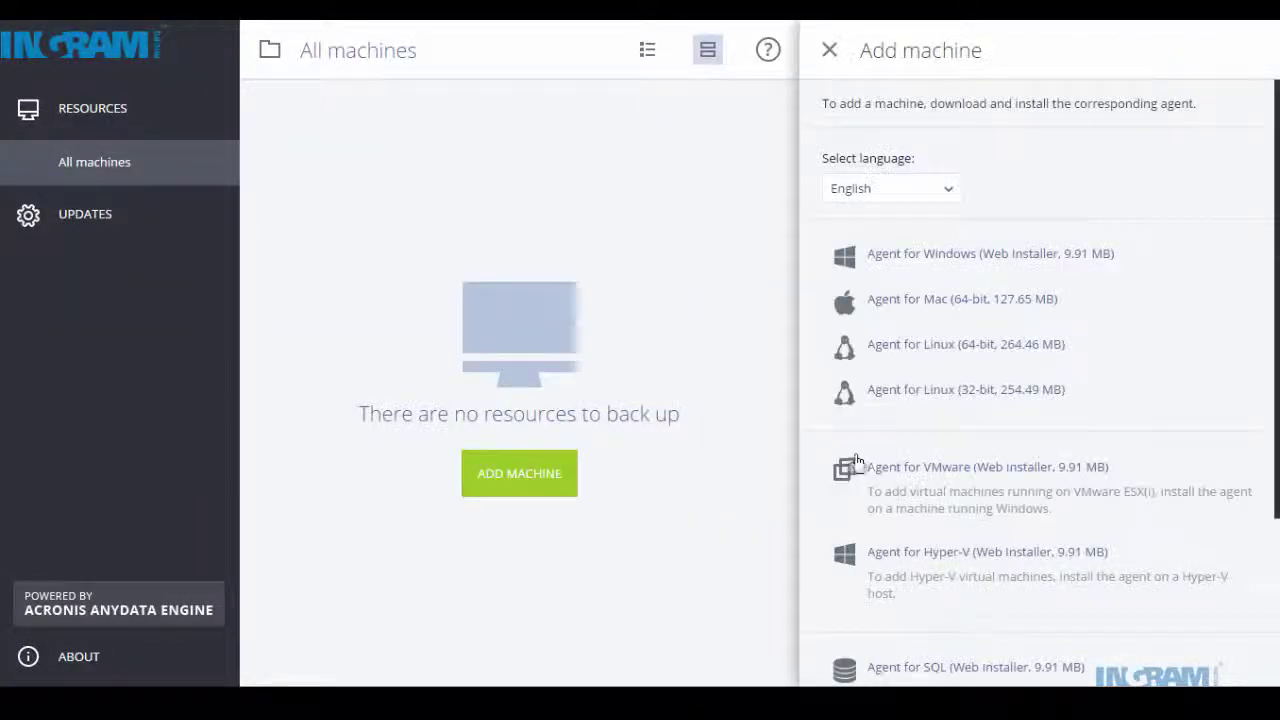